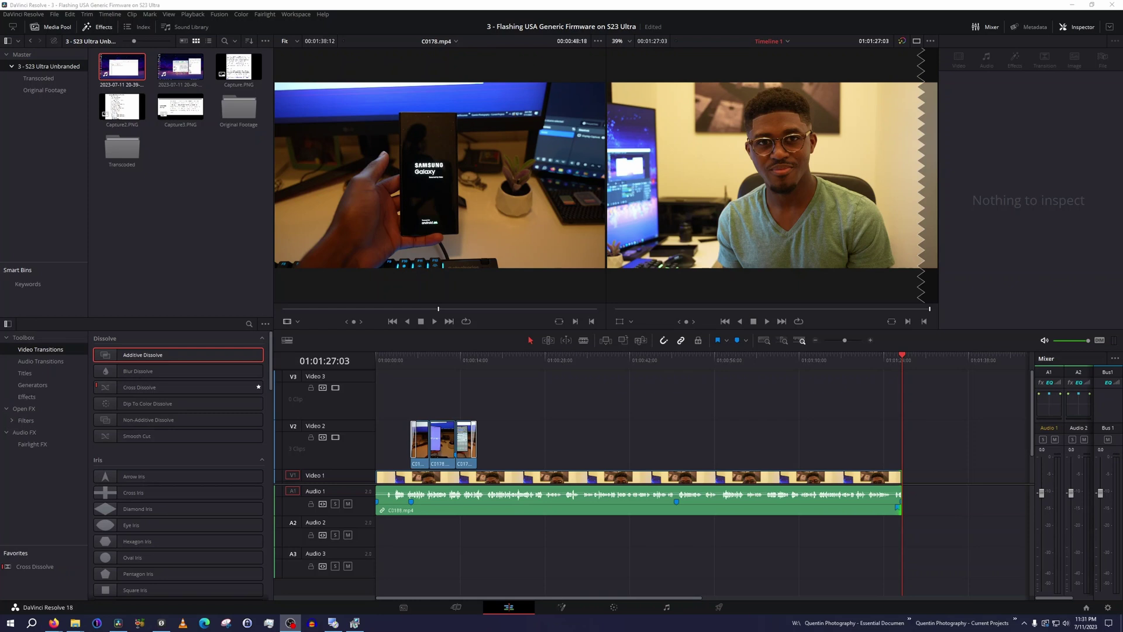
- Look inside the Drivers folder of S23 Ultra Software for its installers
click(75, 622)
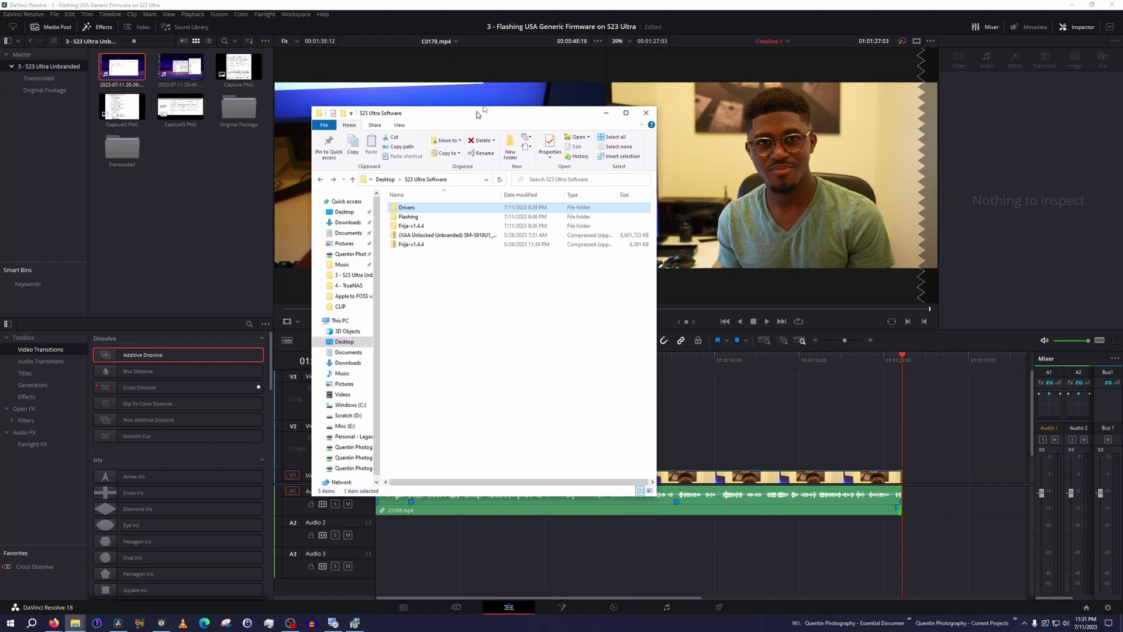
double_click(475, 203)
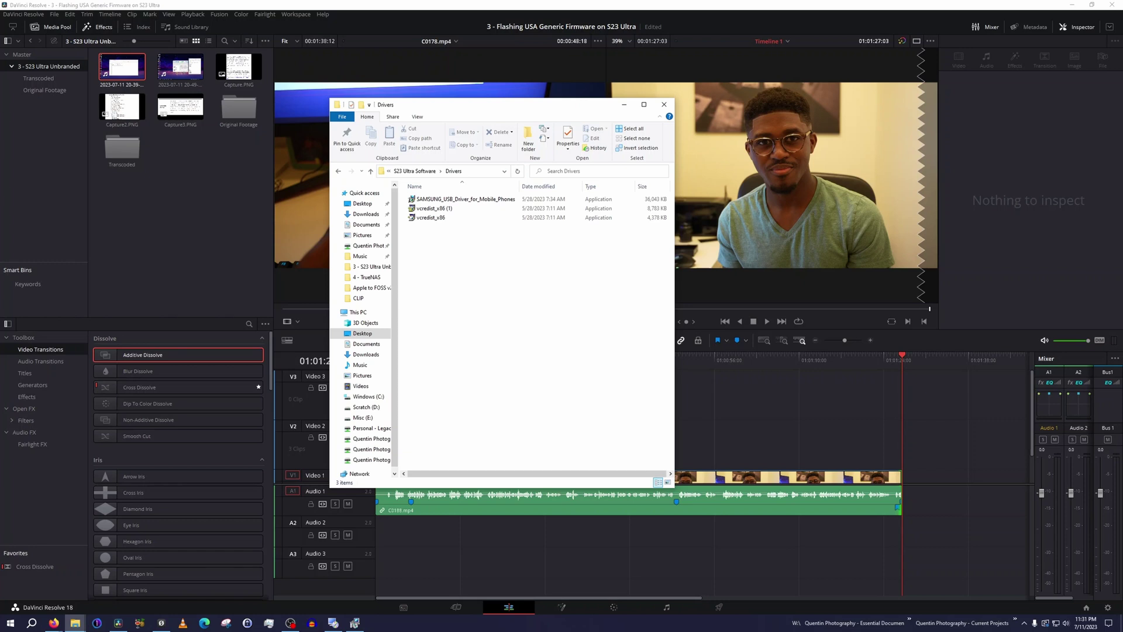
click(354, 622)
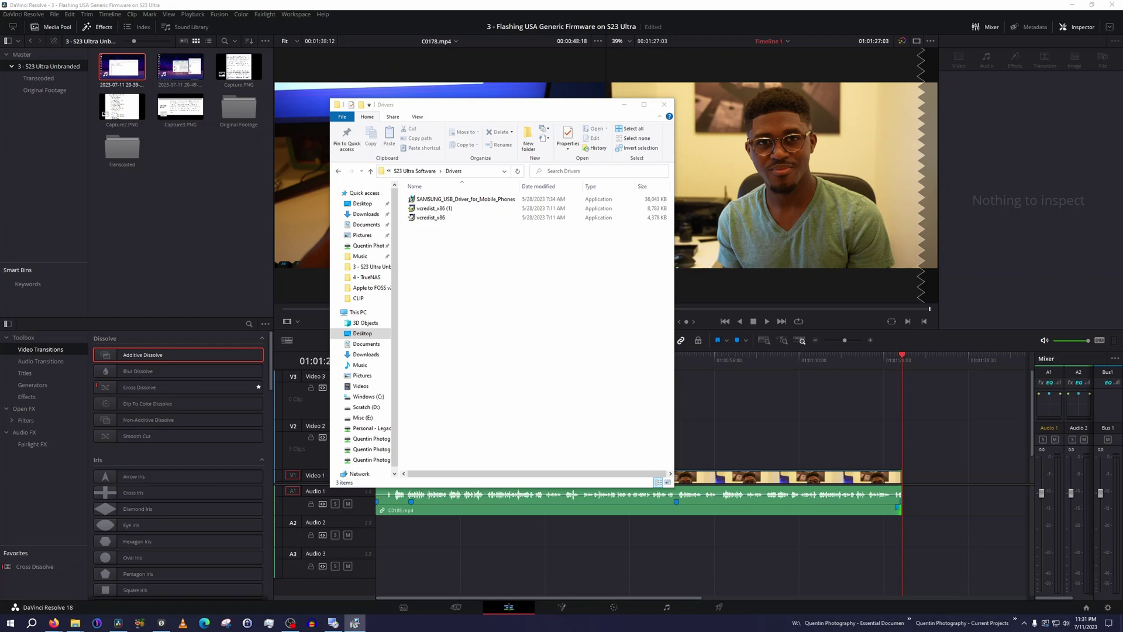
- Return to S23 Ultra Software and launch Frija from the Frija-v1.4.4 folder
click(602, 296)
key(alt+Left)
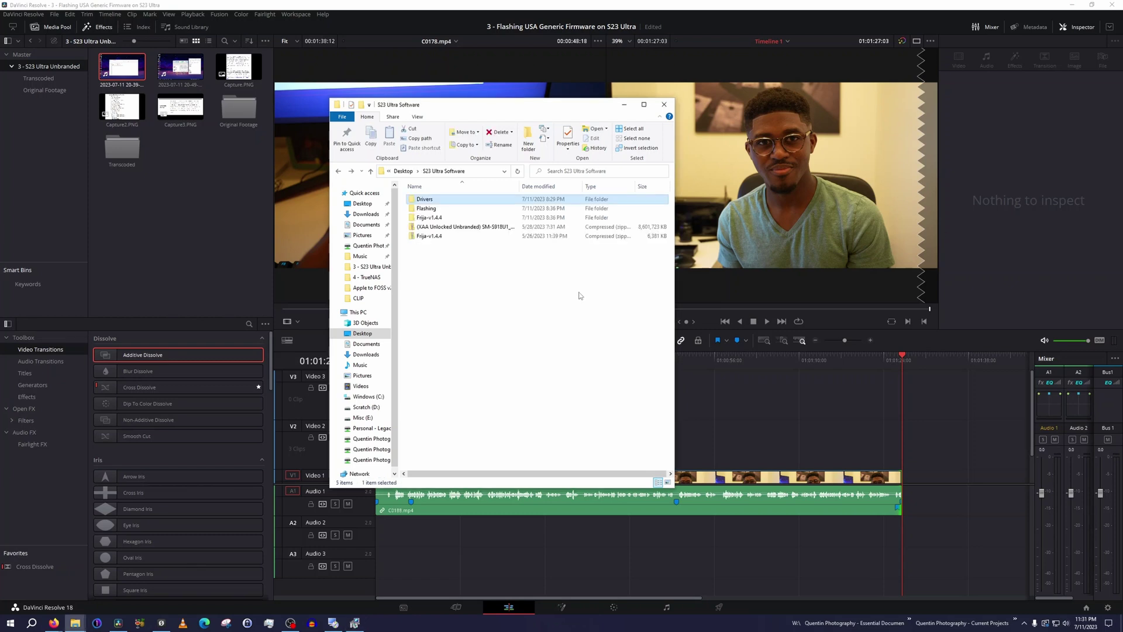
double_click(483, 216)
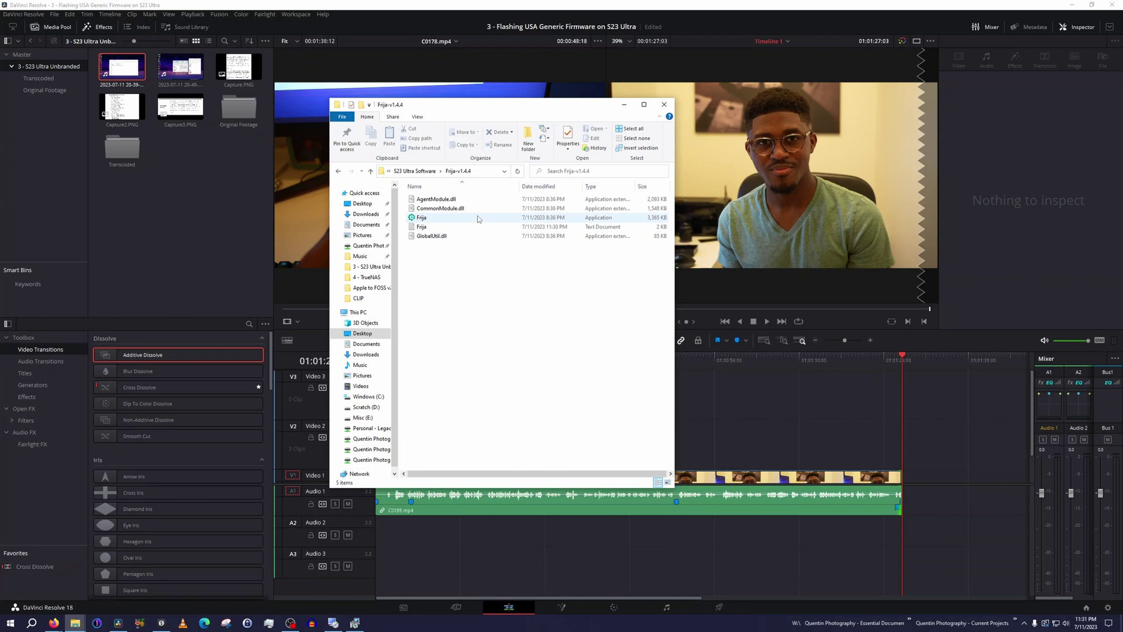
double_click(477, 217)
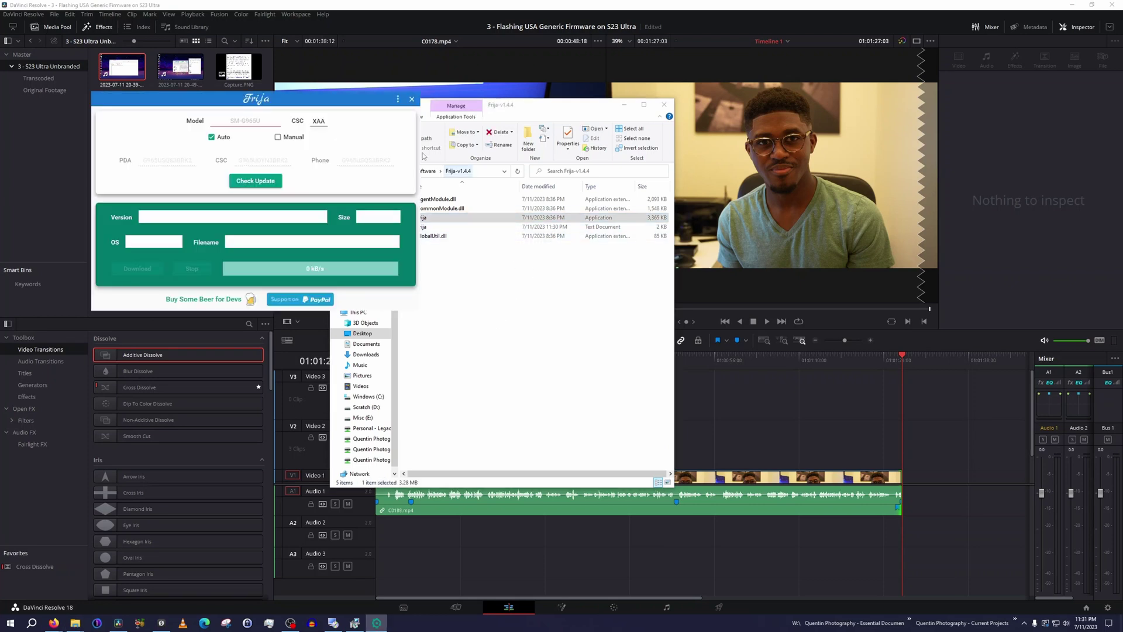
- Enter model SM-S918U1 in Frija, correcting the typo and keeping CSC XAA, then switch to File Explorer
drag(328, 98, 642, 176)
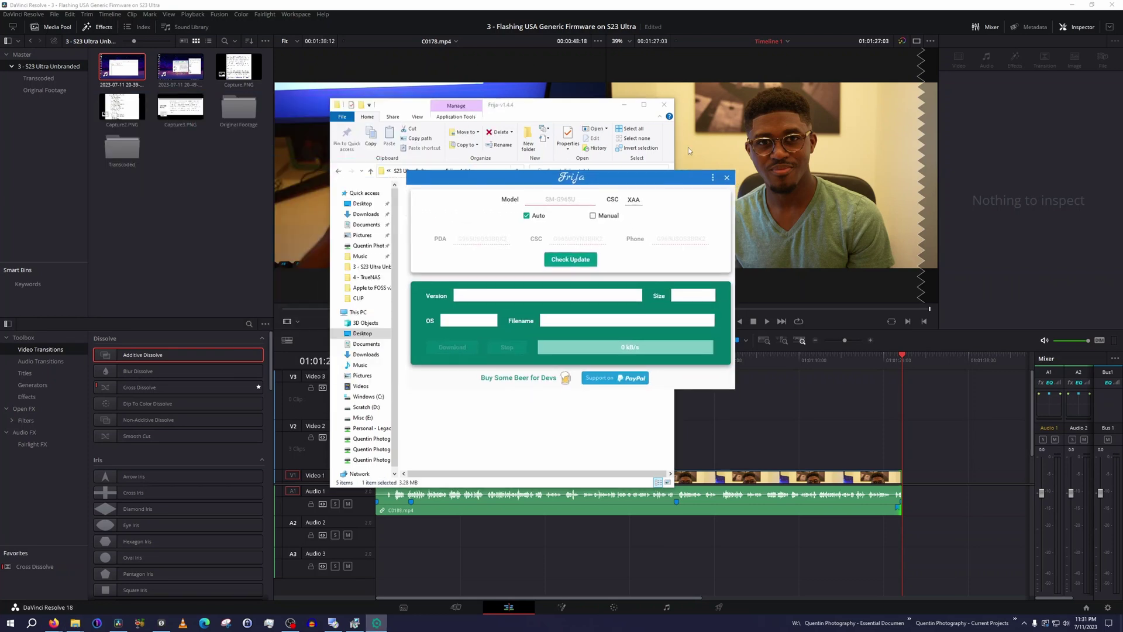
click(625, 105)
click(573, 200)
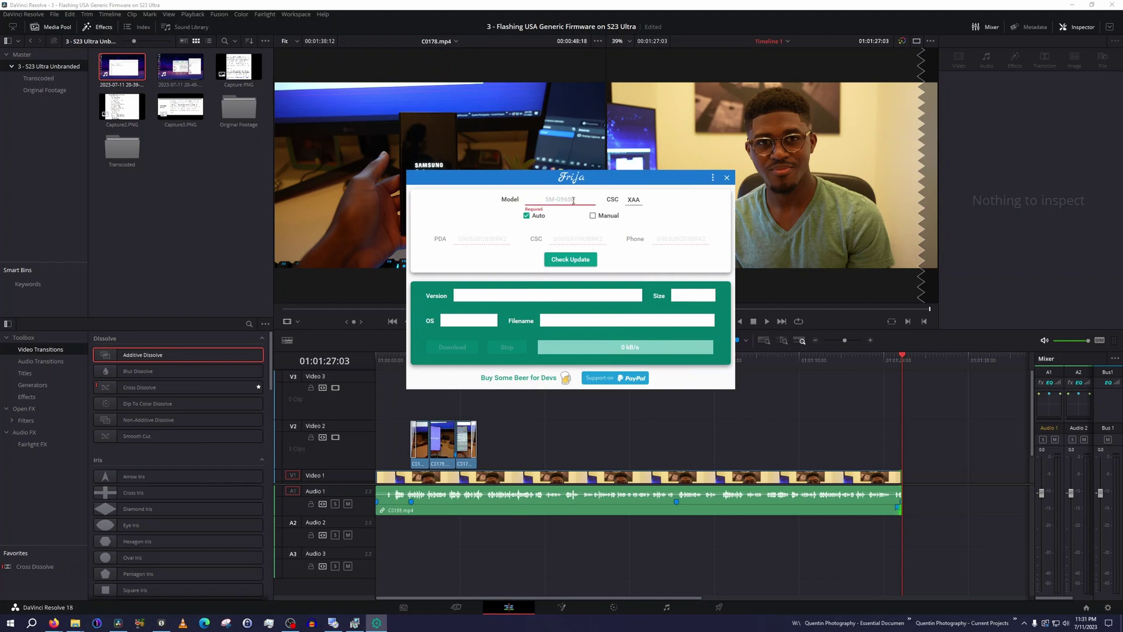
text(SM-S918YU)
key(BackSpace)
key(BackSpace)
text(U1)
key(super+e)
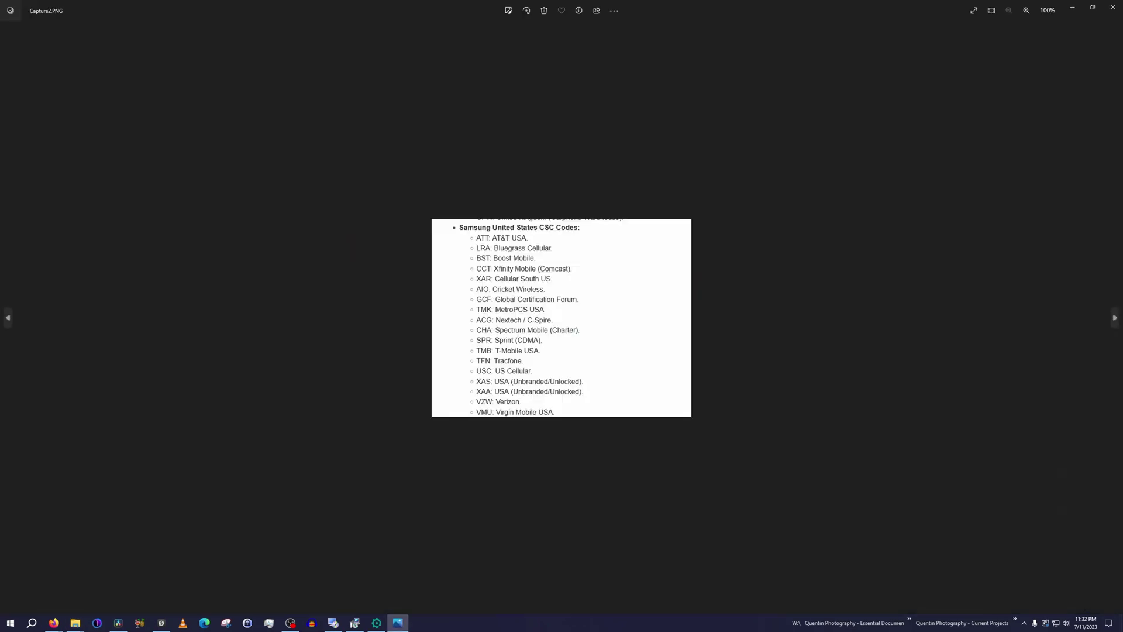
- Restore and close the Capture2.PNG viewer showing the US CSC code list
double_click(727, 4)
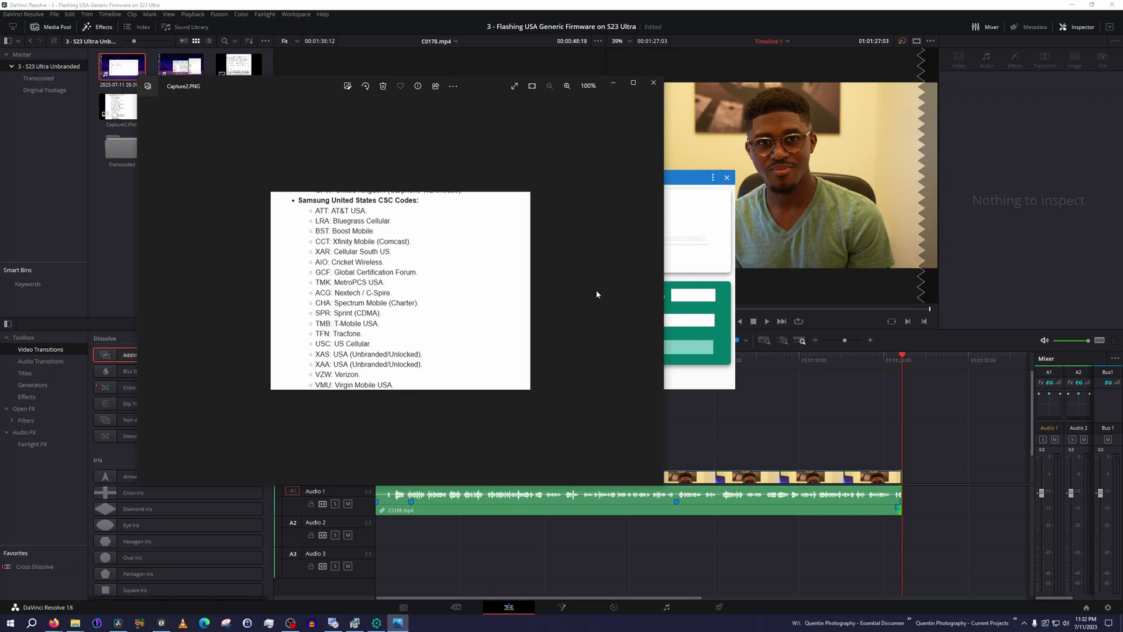
click(653, 84)
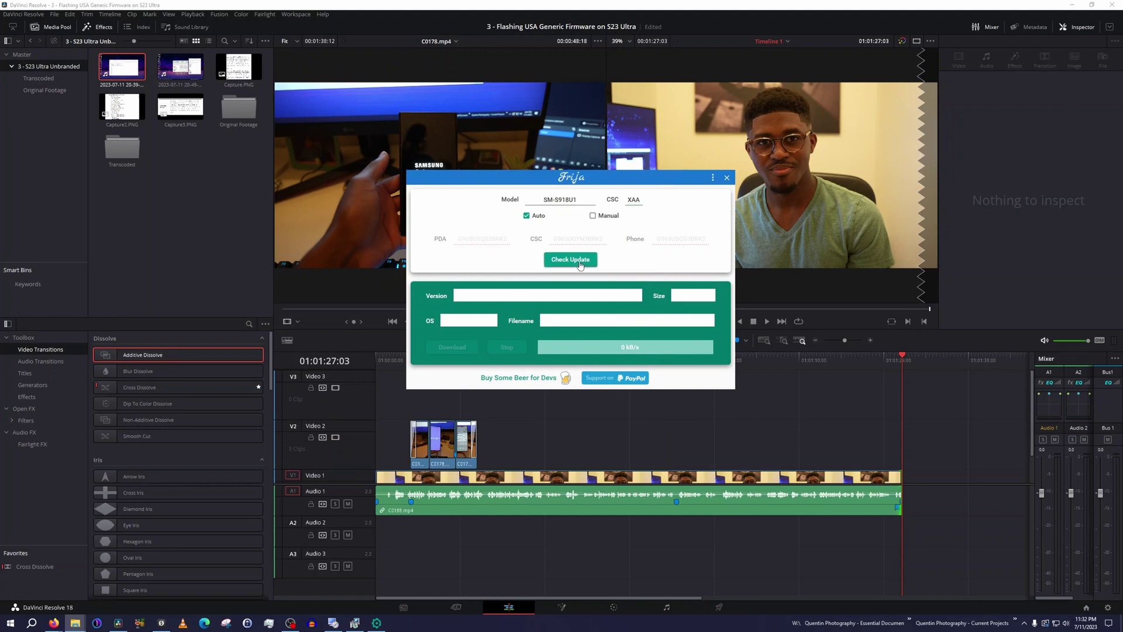
- Fetch firmware S918U1UES1AWFD and download it to Desktop\S23 Ultra Software
click(581, 265)
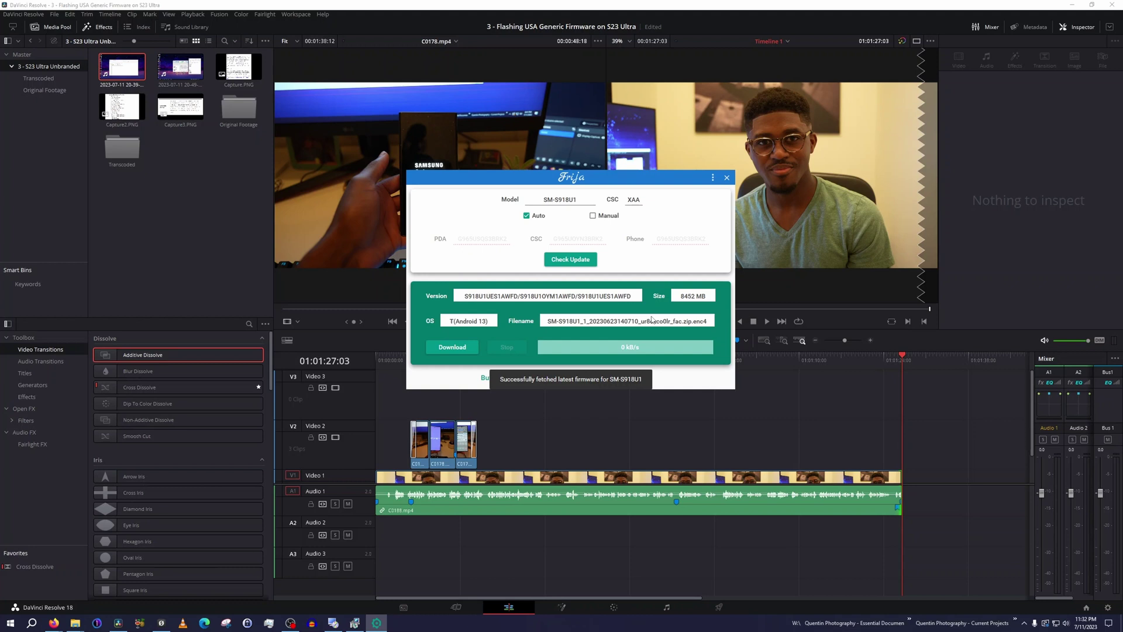
click(449, 347)
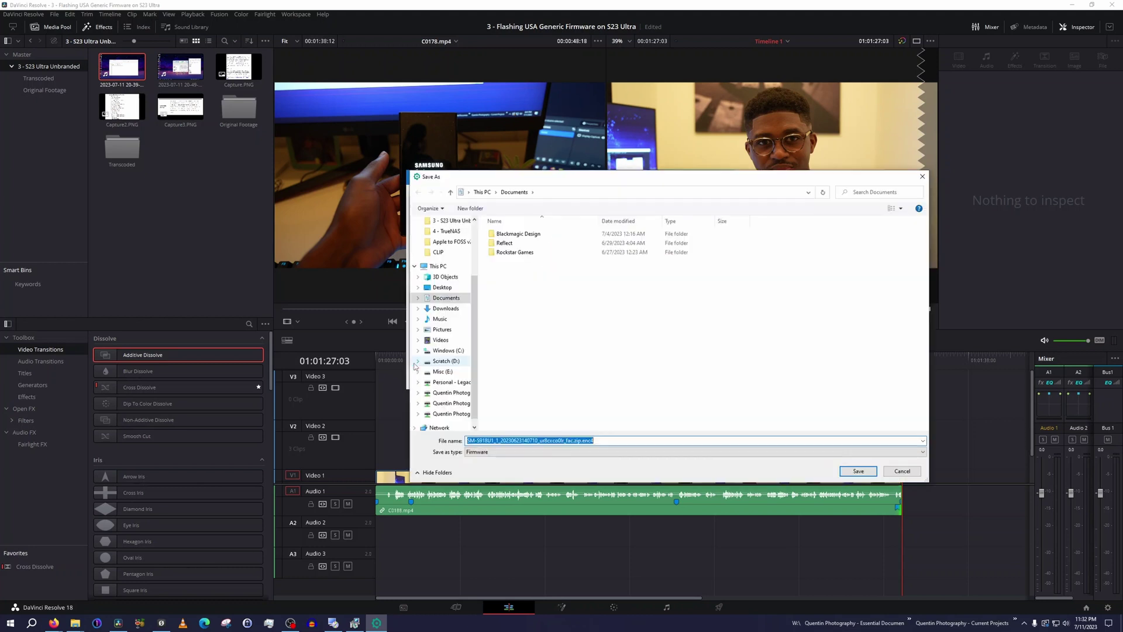
click(443, 287)
double_click(556, 262)
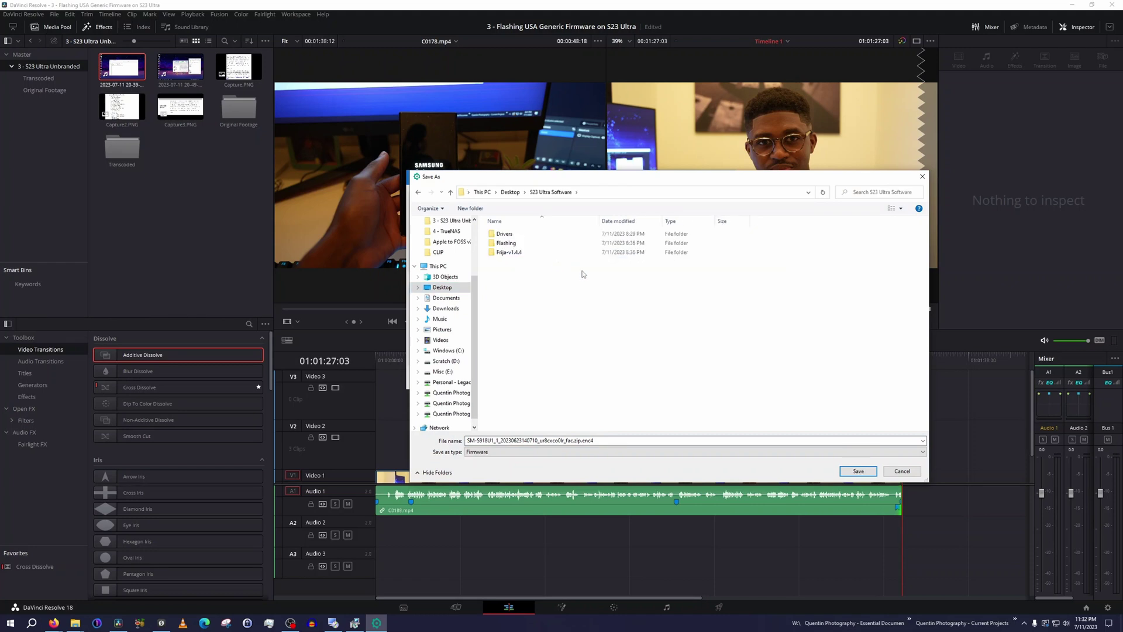
click(857, 472)
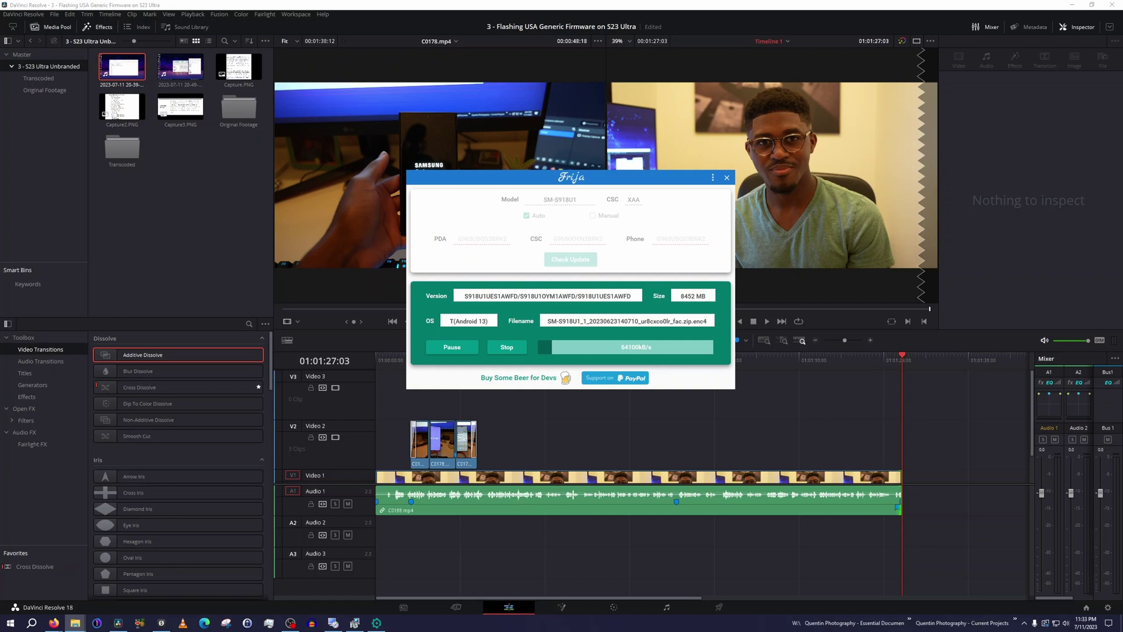
- Reposition File Explorer and open Flashing\Odin3 v3.14.1_3B_PatcheD, then bring Frija's download forward
key(alt+Tab)
drag(585, 133, 436, 132)
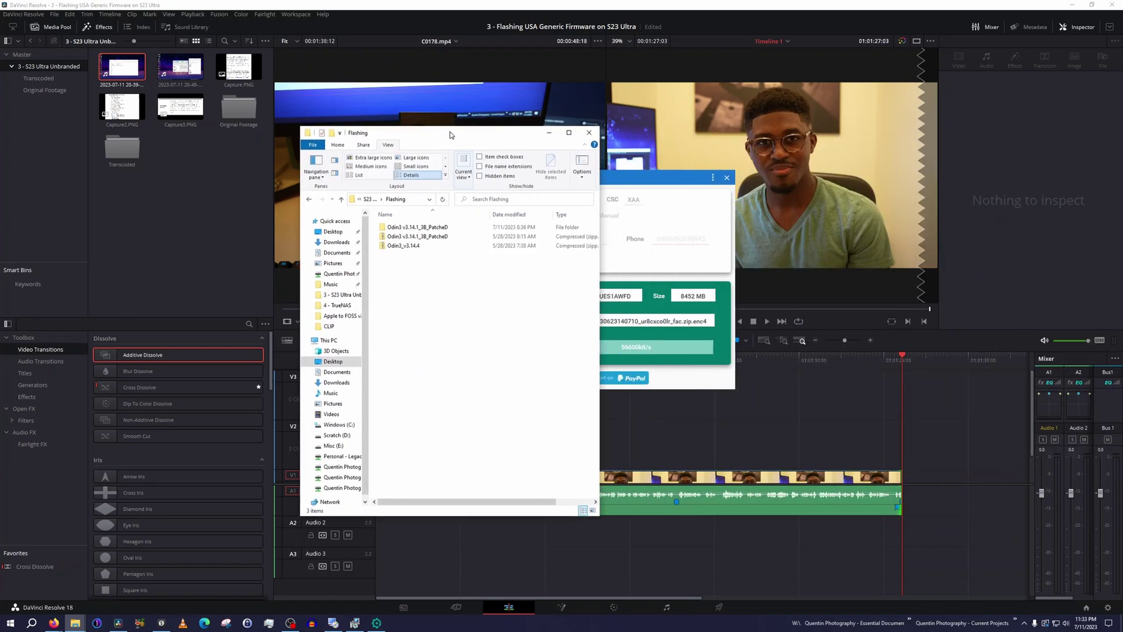
drag(602, 208, 915, 208)
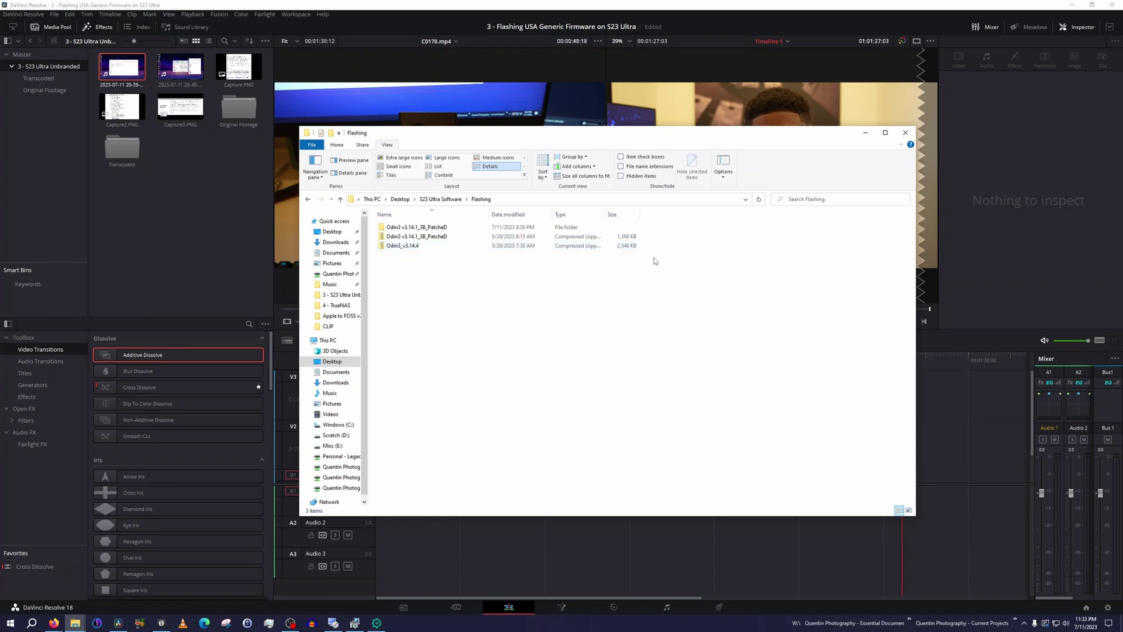
double_click(413, 228)
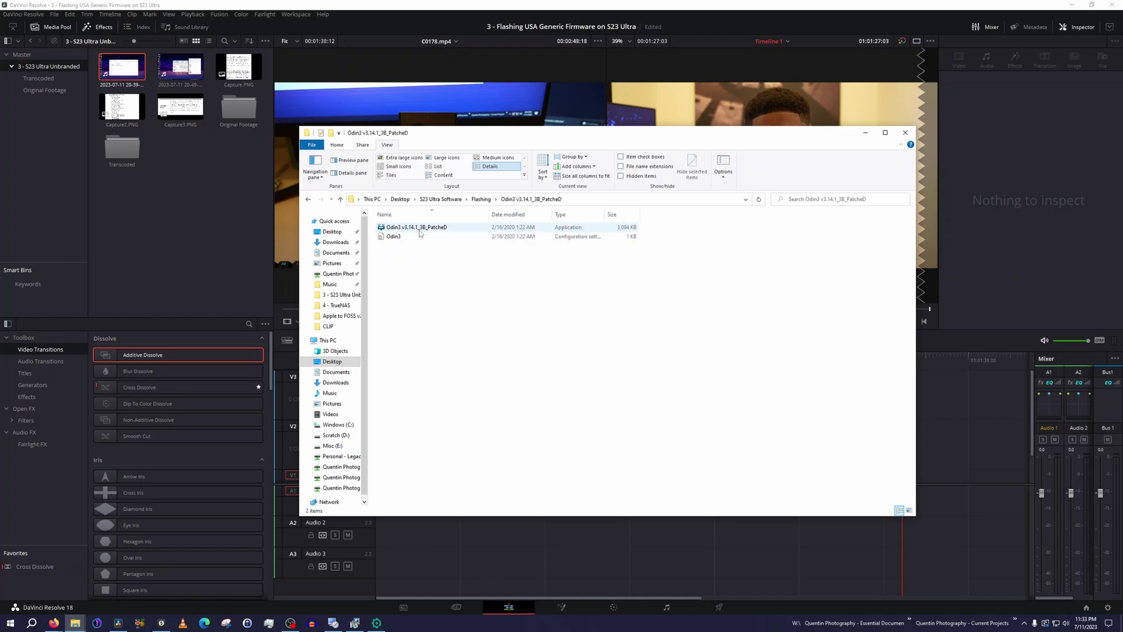
drag(736, 138, 619, 192)
click(638, 179)
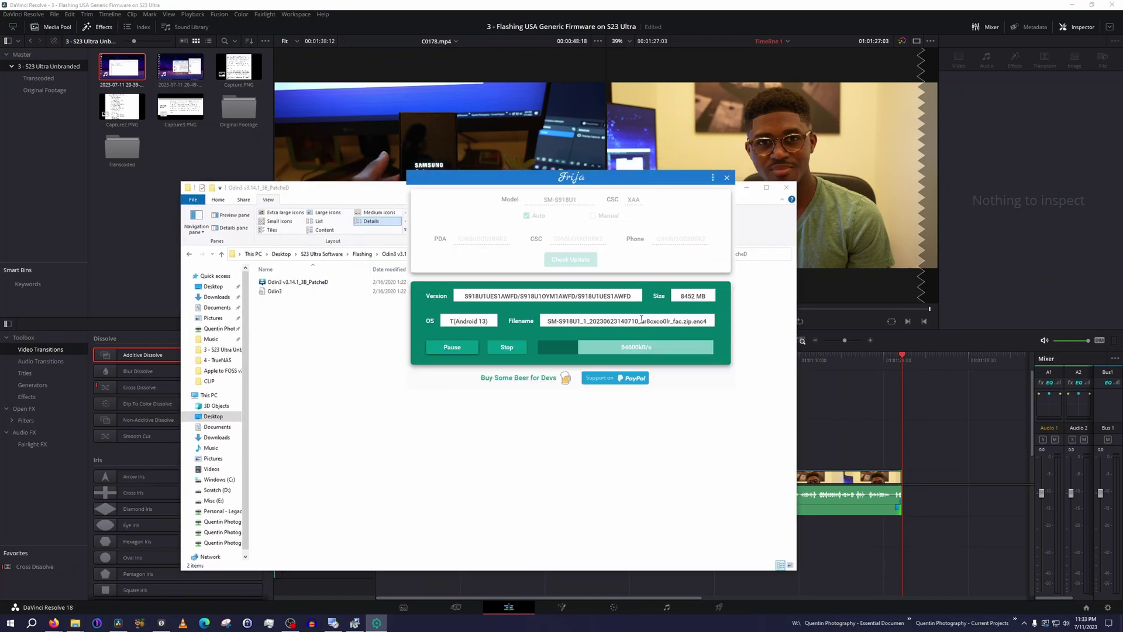
- Close the Frija downloader window
click(727, 177)
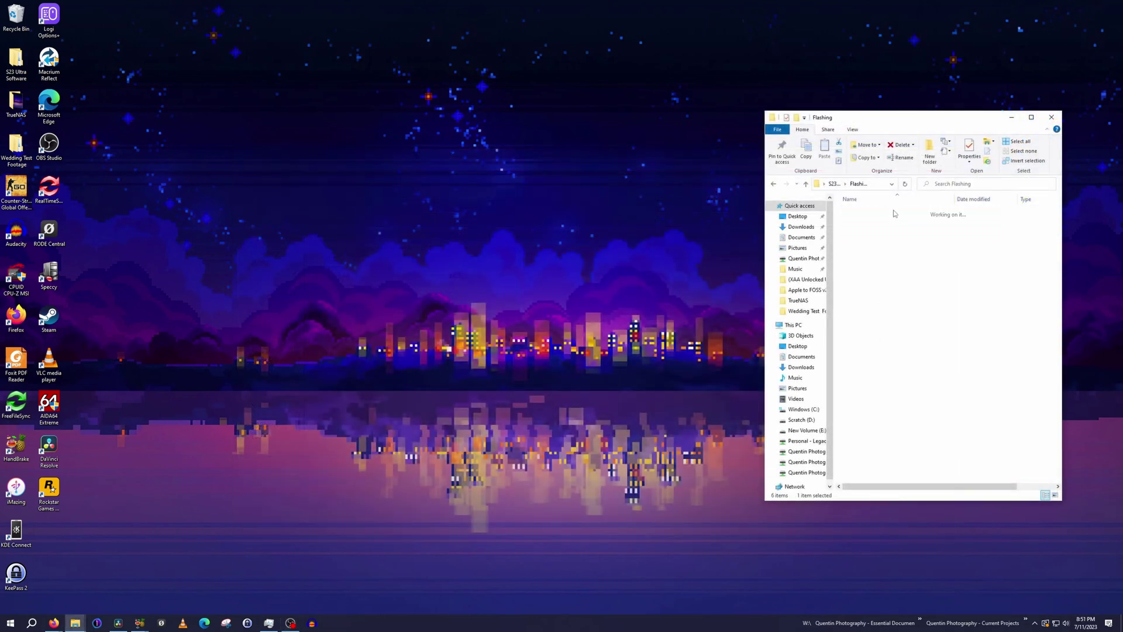
- Launch patched Odin3, dismiss its warning, and open the XAA unbranded firmware folder
double_click(893, 214)
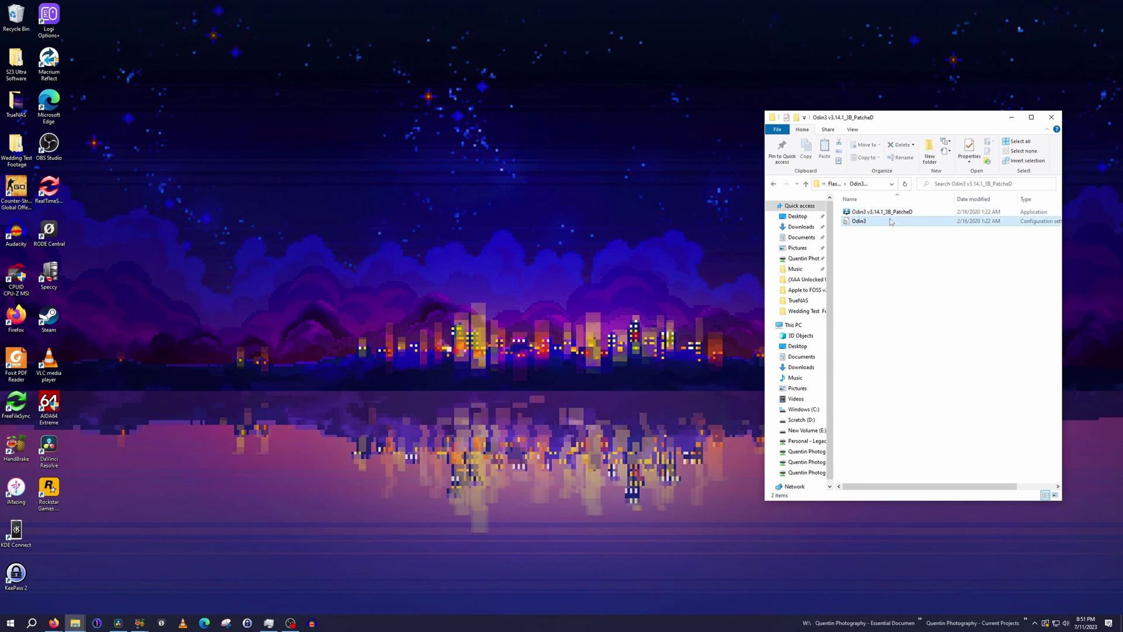
double_click(893, 211)
click(626, 385)
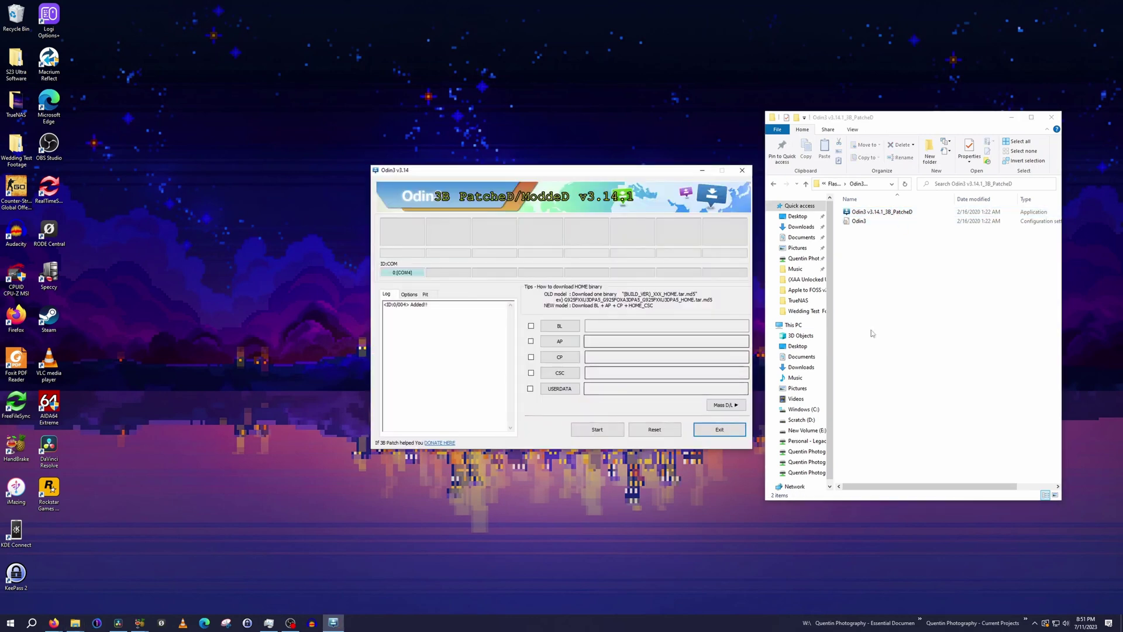
key(alt+Left)
key(alt+Left)
double_click(895, 212)
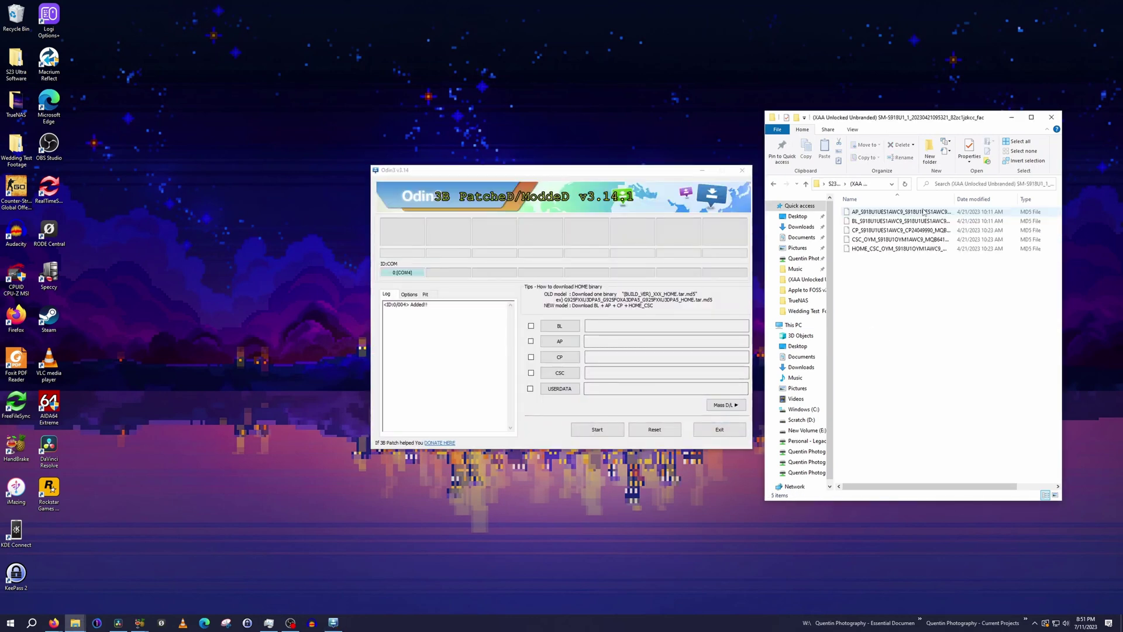
- Load the BL, AP and CP .tar.md5 files from the XAA firmware folder into Odin
click(560, 326)
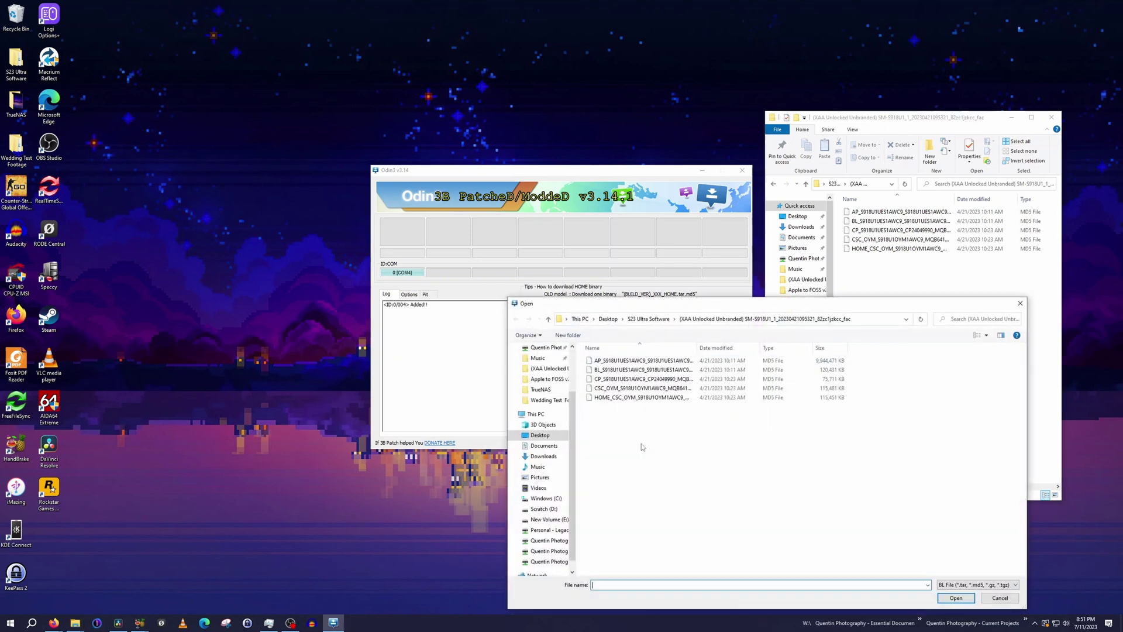
double_click(621, 370)
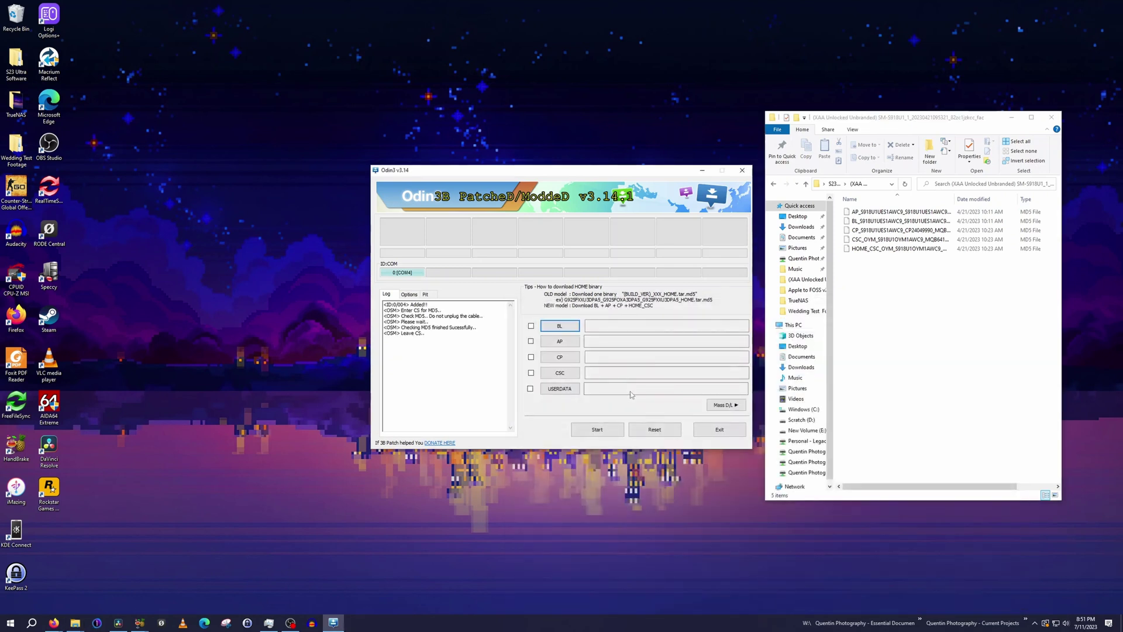
click(563, 343)
double_click(621, 362)
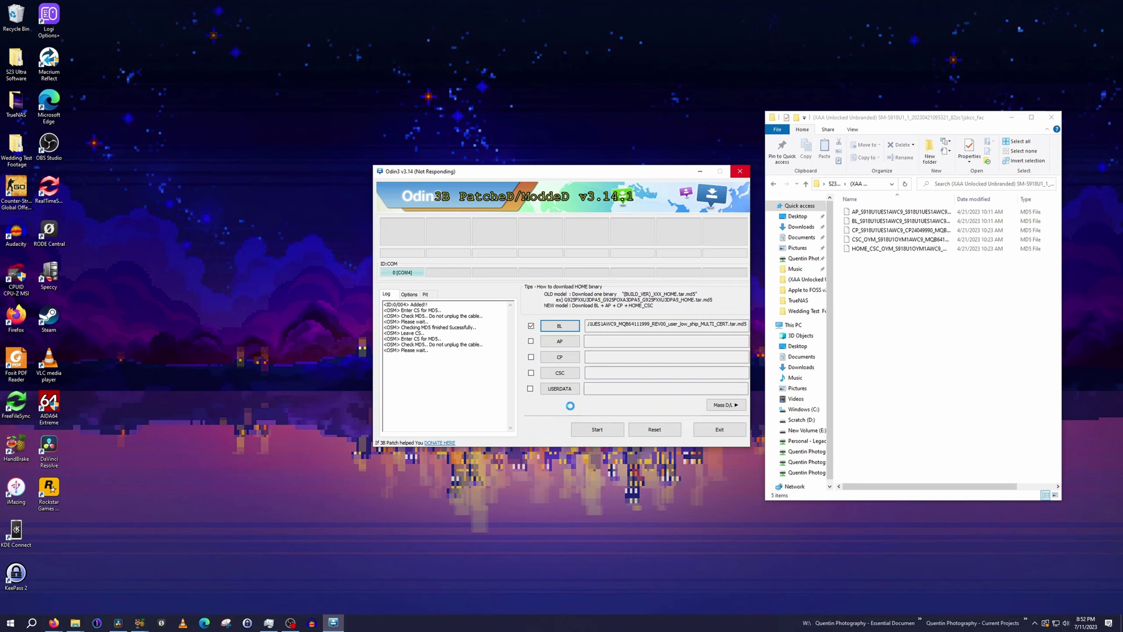
click(560, 357)
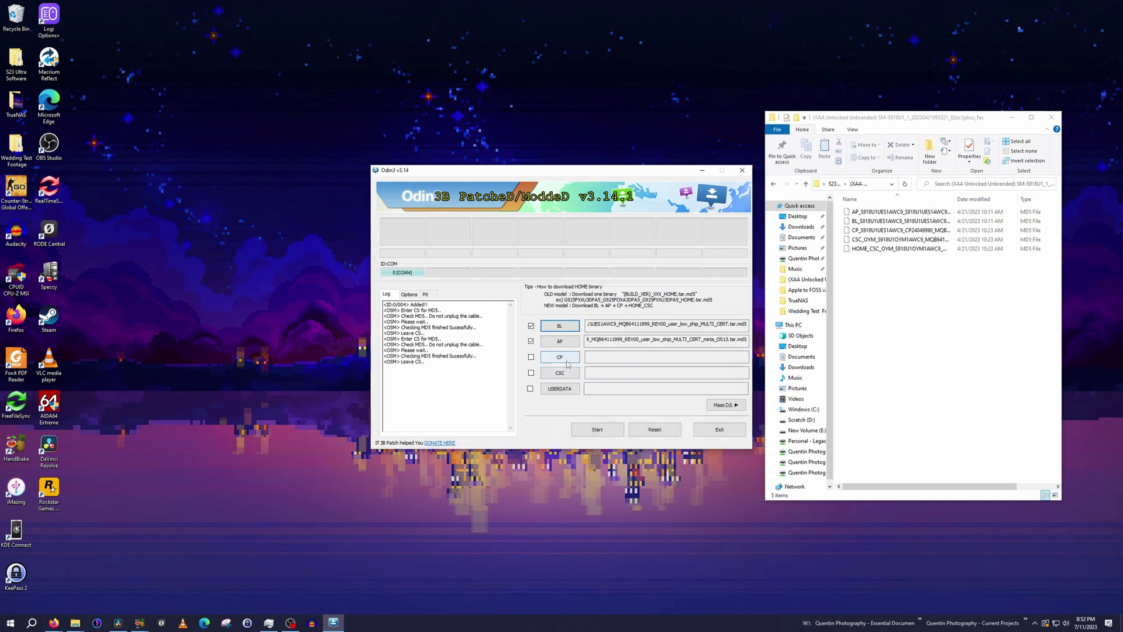
double_click(602, 379)
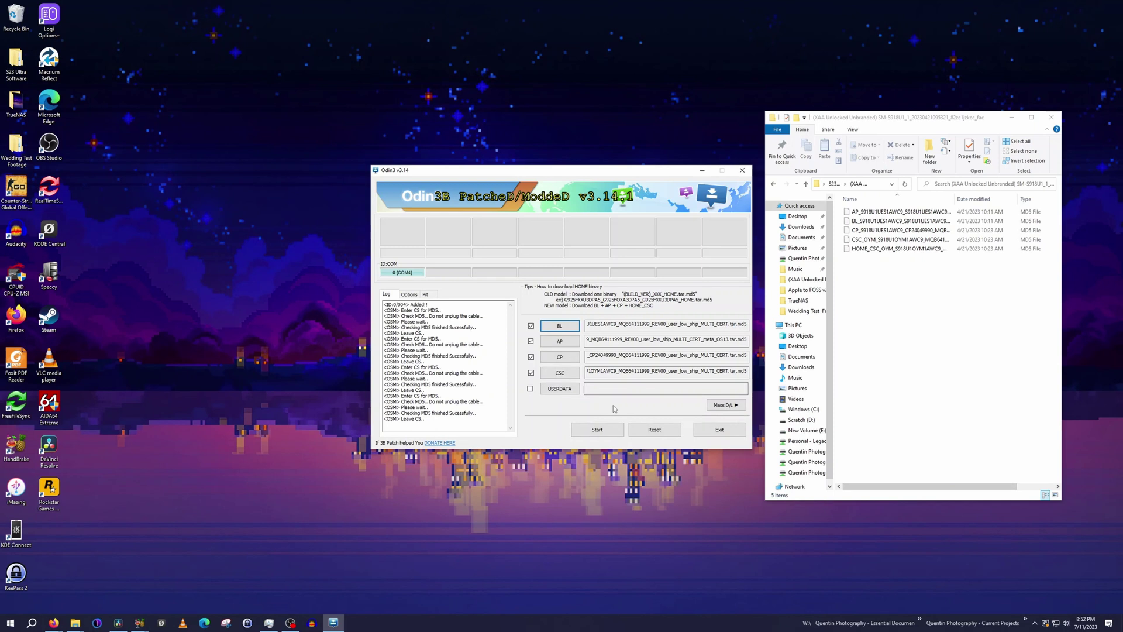
click(930, 346)
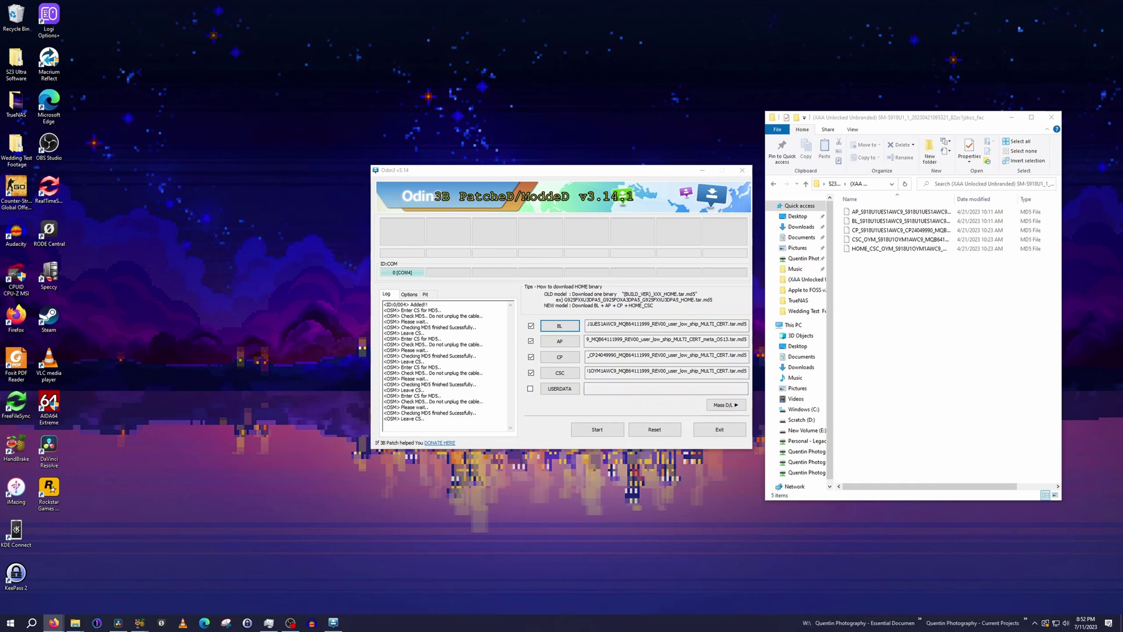
key(super+shift+s)
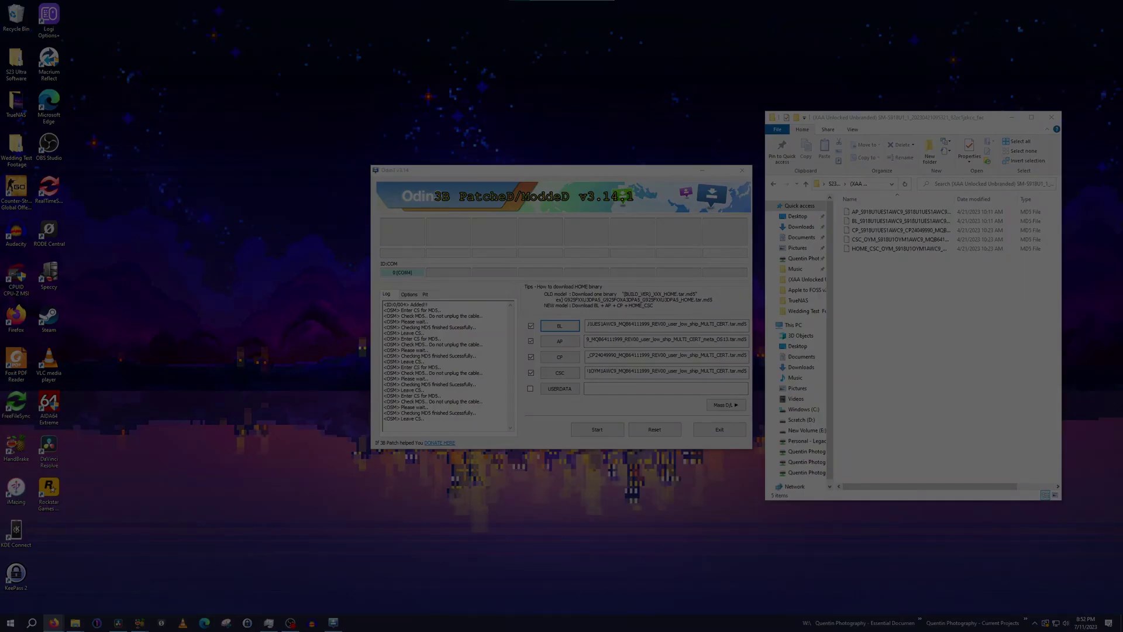
key(Escape)
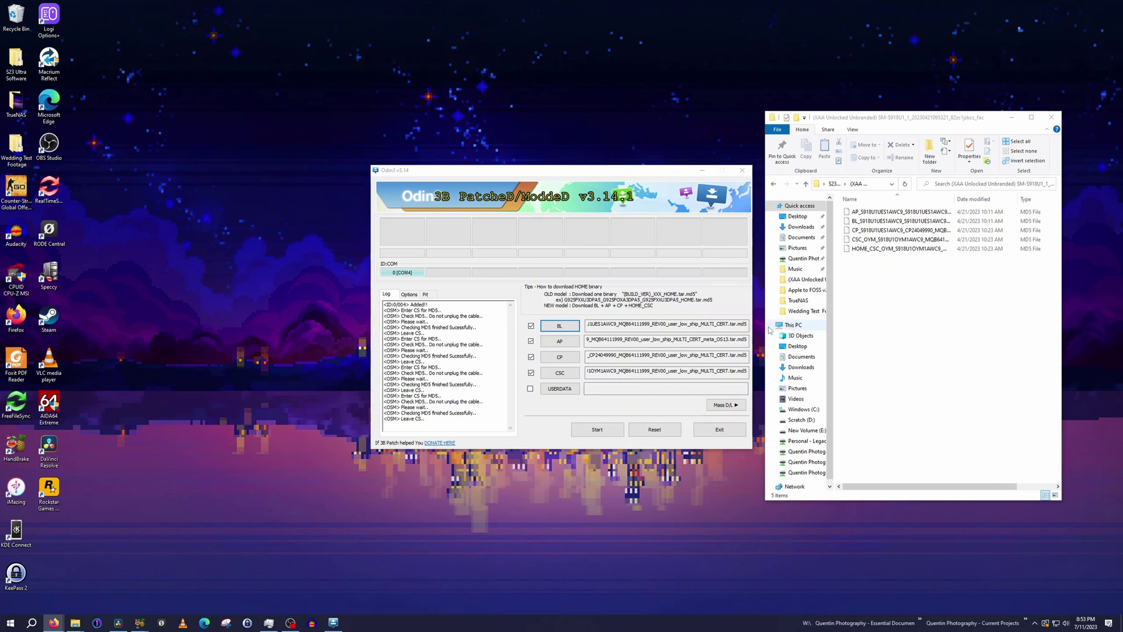
- Start flashing the loaded XAA firmware onto the S23 Ultra from Odin3
click(600, 430)
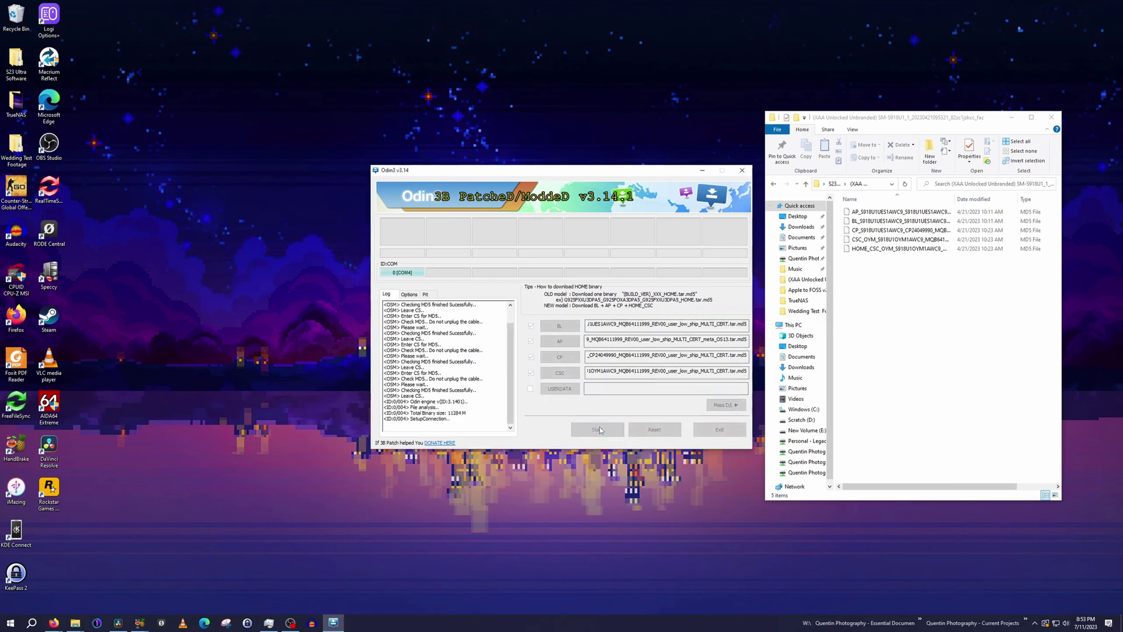